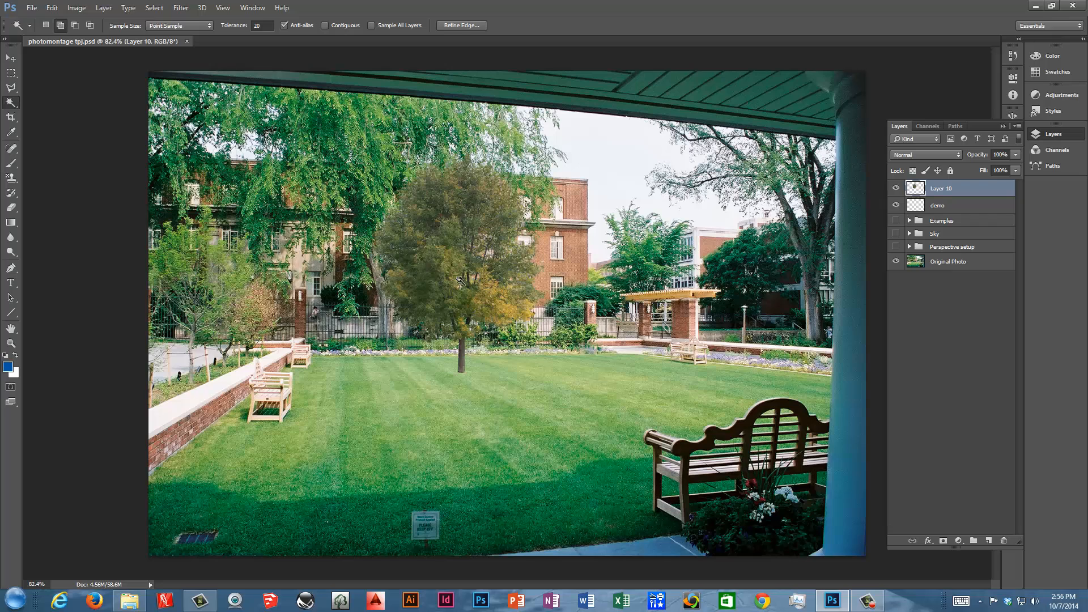
Clear the selection and nudge the tree layer slightly into position on the lawn.
left_click(459, 284)
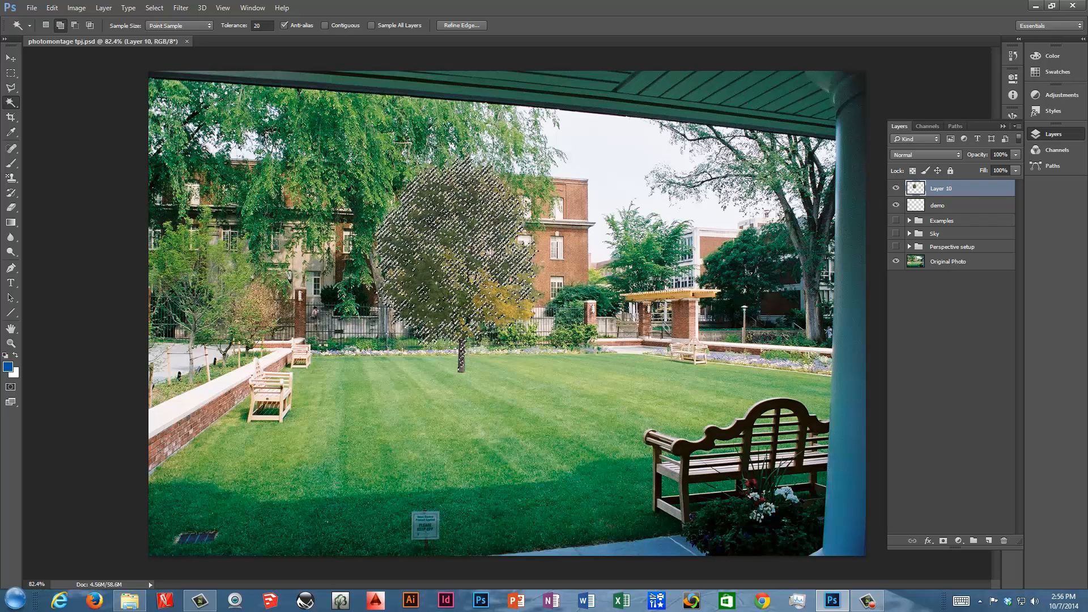
key("ctrl+d")
key("v")
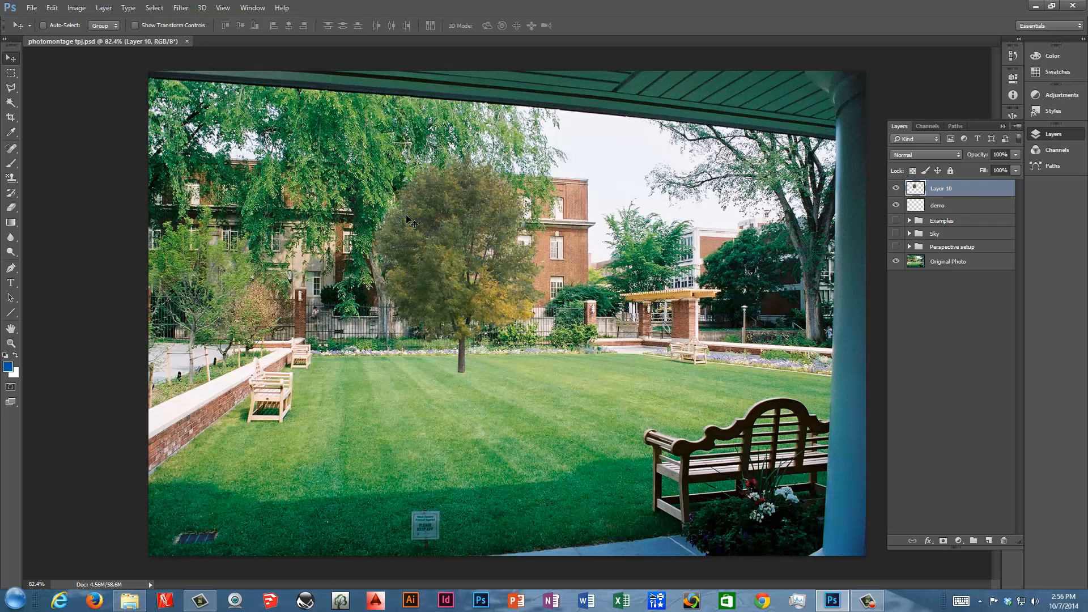
mouse_move(441, 232)
left_mouse_down()
mouse_move(422, 266)
mouse_move(431, 249)
mouse_move(418, 239)
mouse_move(439, 234)
left_mouse_up()
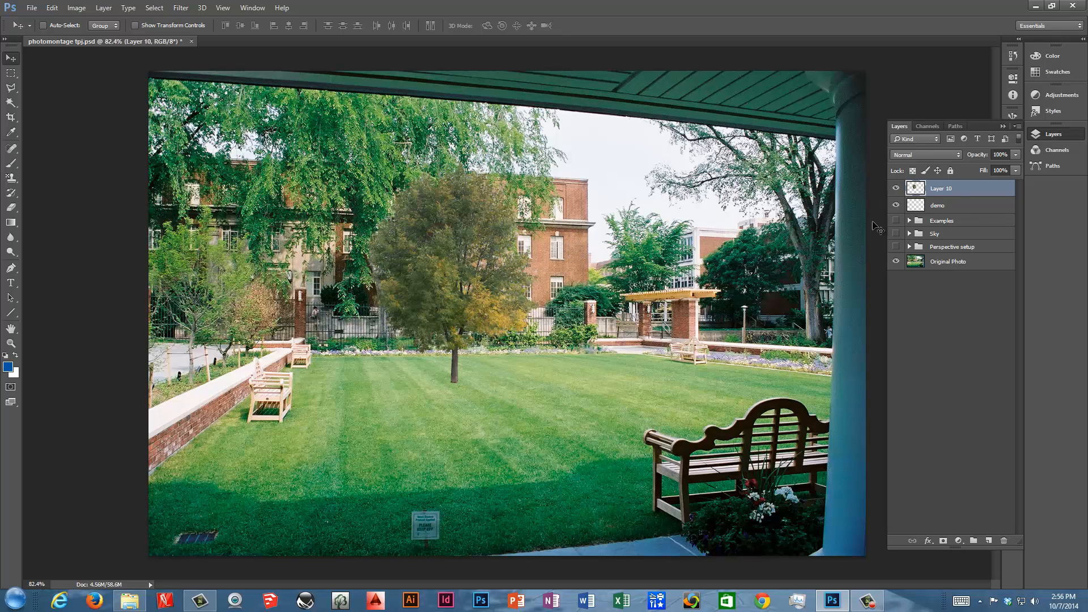
Rename the tree layer to Tree and duplicate it.
double_click(951, 187)
type("Tree")
key("Return")
left_click_drag(975, 188, 990, 542)
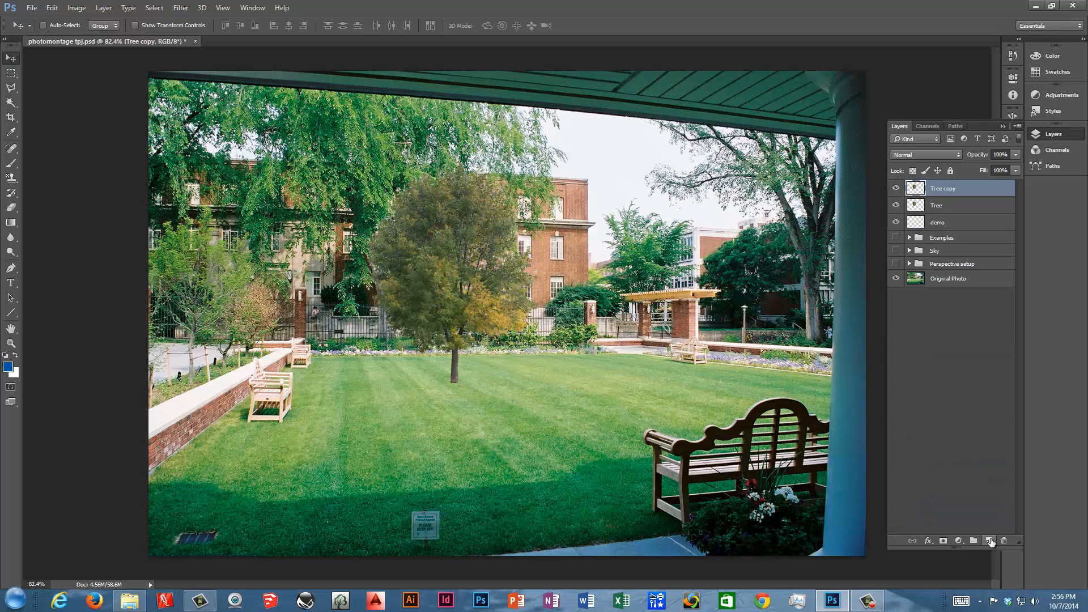
Rename the duplicate to Tree Shadow and lock its transparent pixels.
double_click(952, 191)
double_click(952, 190)
type("Shadow")
key("Return")
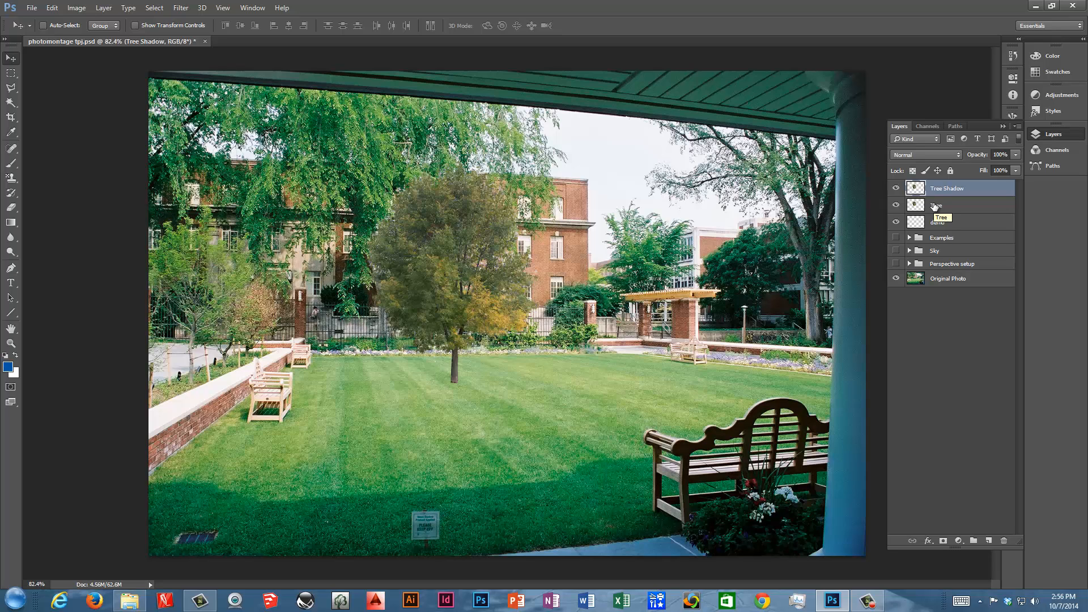
left_click(914, 172)
left_click(14, 164)
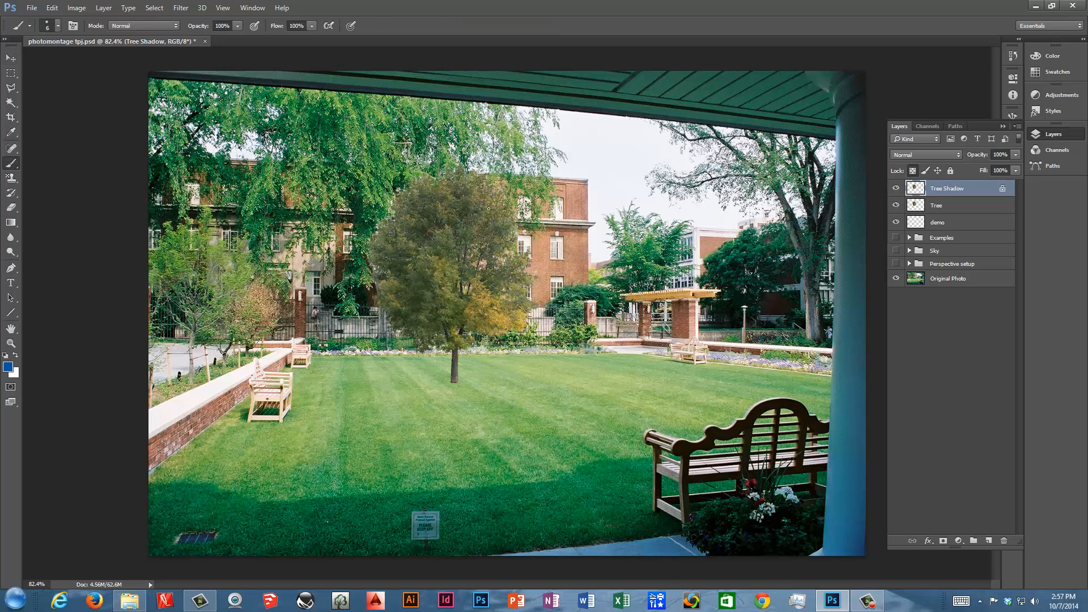
key("bracketright")
key("bracketright")
key("bracketright")
left_click_drag(513, 214, 380, 222)
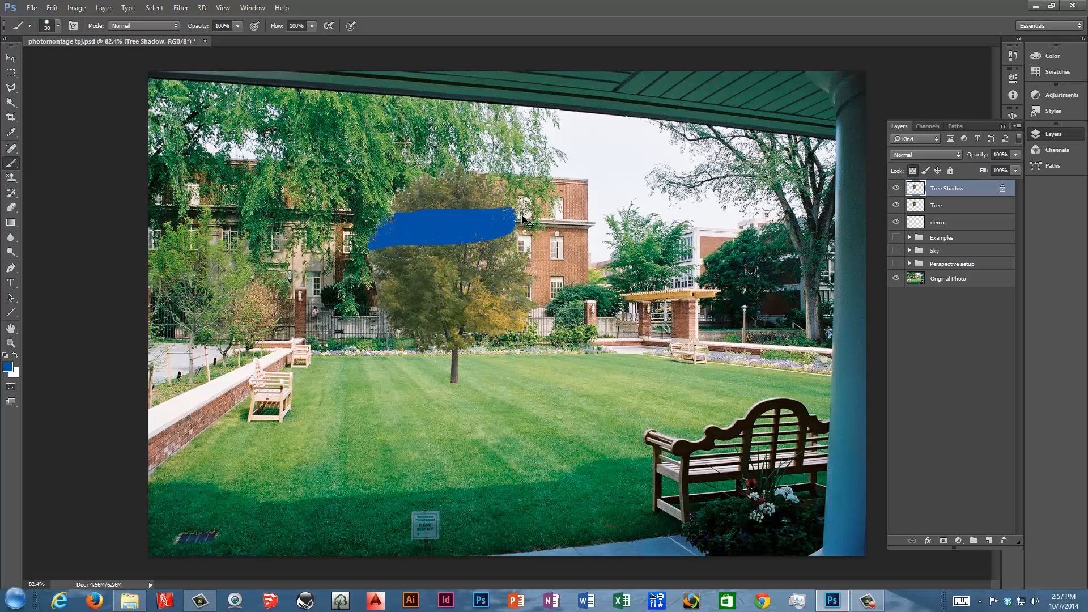
key("ctrl+z")
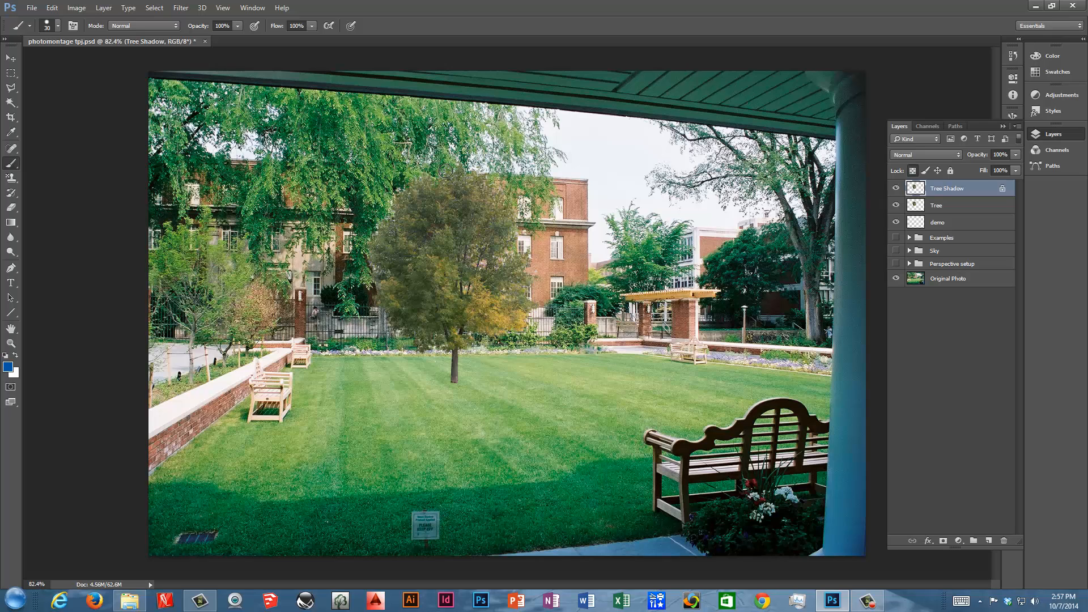
Sample a dark green from the shaded lawn as the foreground colour.
left_click(12, 133)
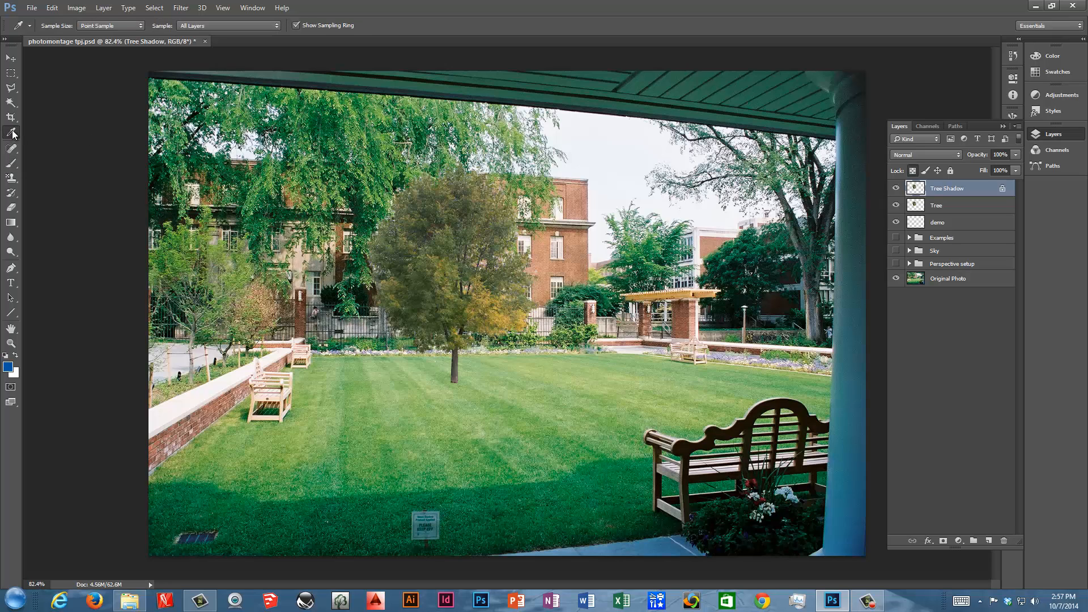
left_click(234, 545)
left_click(278, 521)
left_click(287, 521)
Fill the Tree Shadow layer with the foreground colour.
left_click(52, 8)
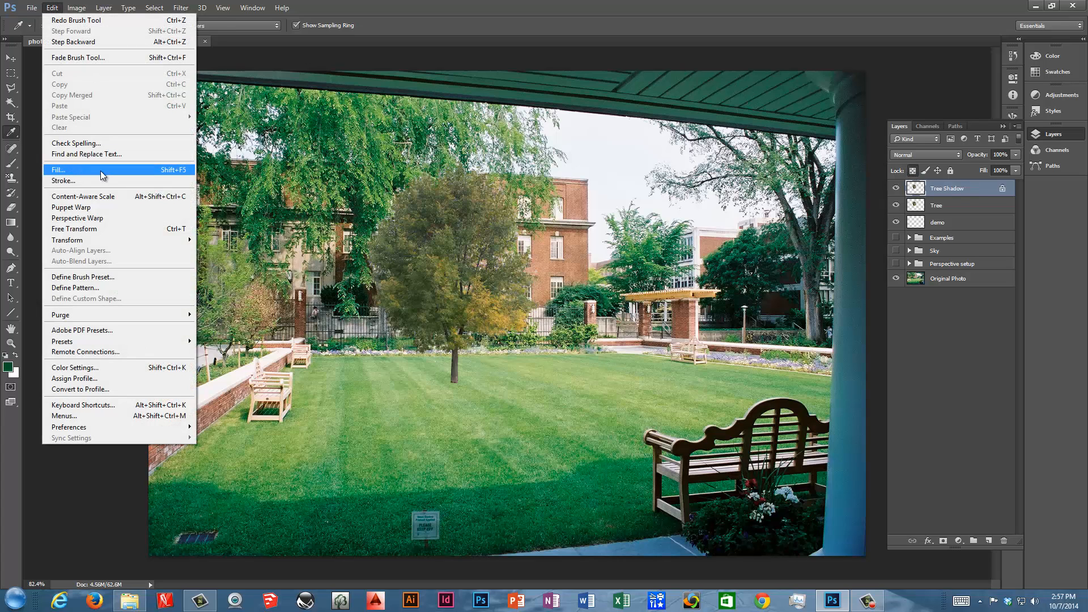
left_click(110, 169)
left_click(584, 182)
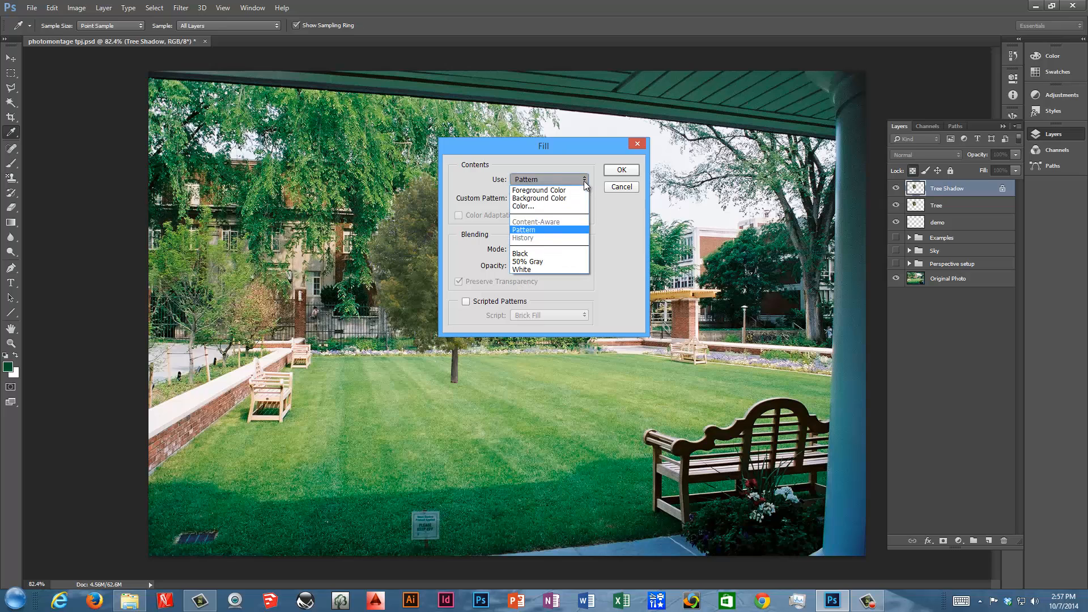
left_click(575, 191)
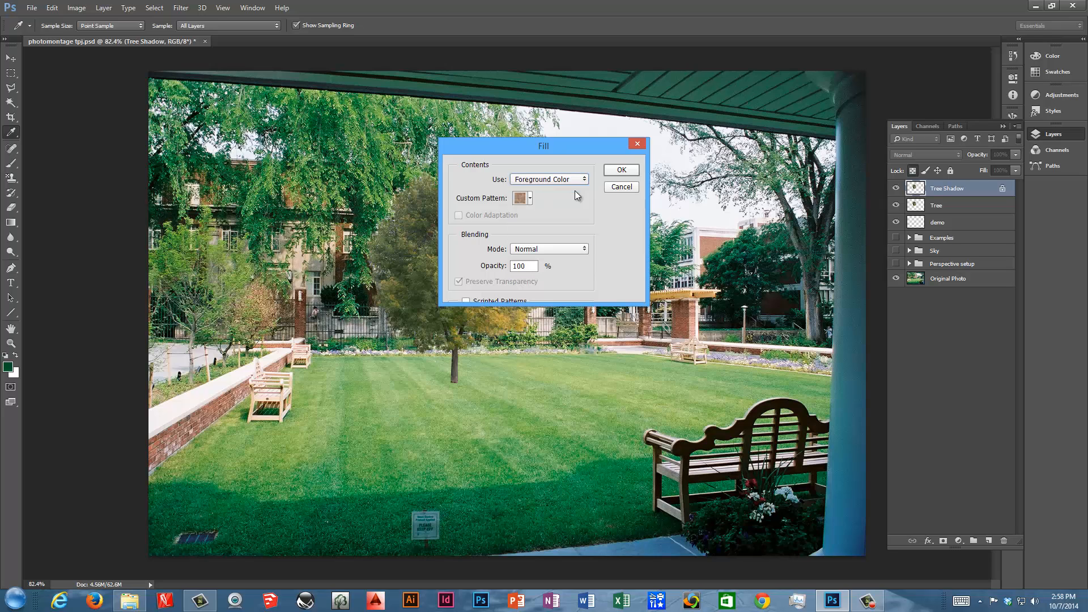
left_click(622, 169)
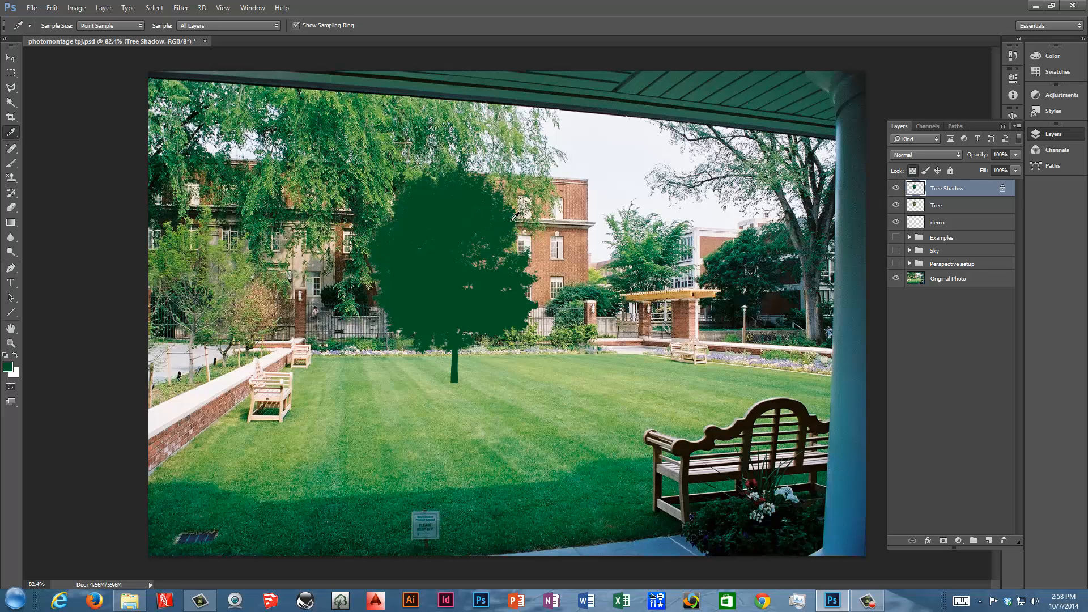
Set the Tree Shadow layer to Multiply blend mode at 67% opacity.
left_click(954, 155)
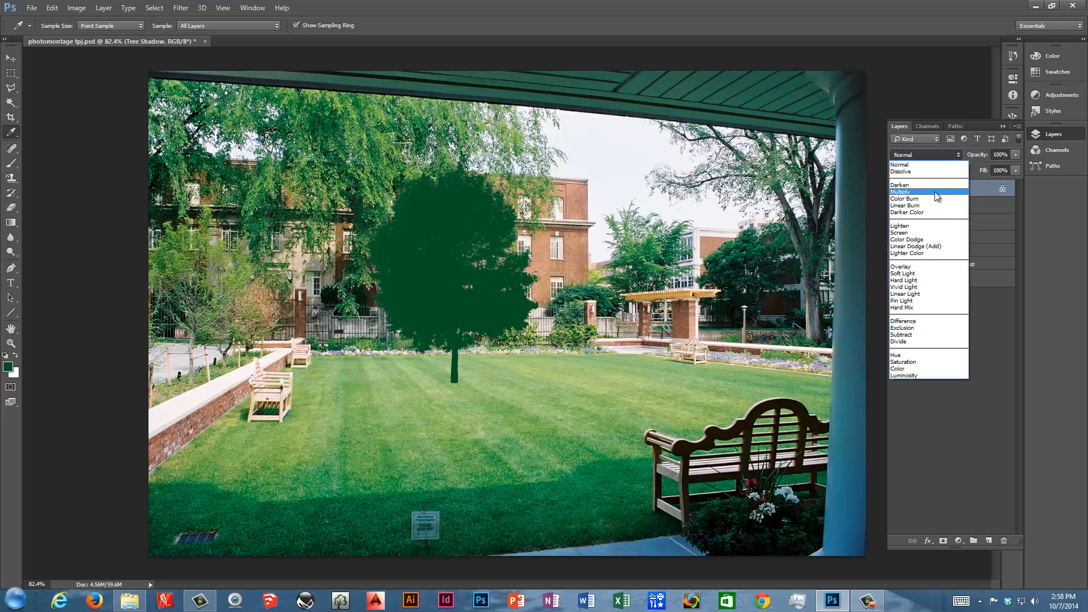
left_click(934, 191)
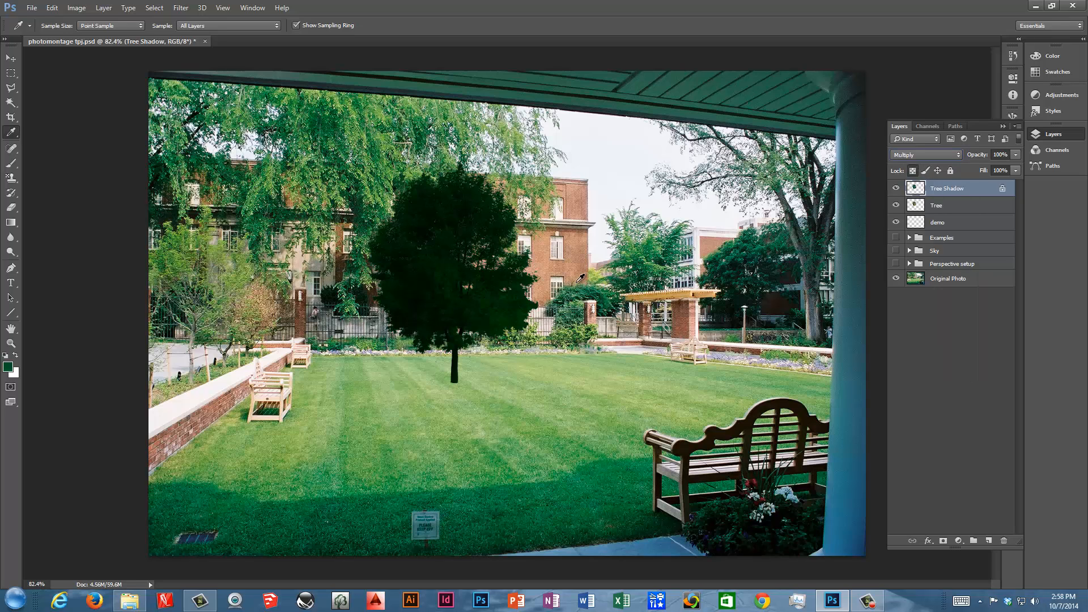
left_click(11, 58)
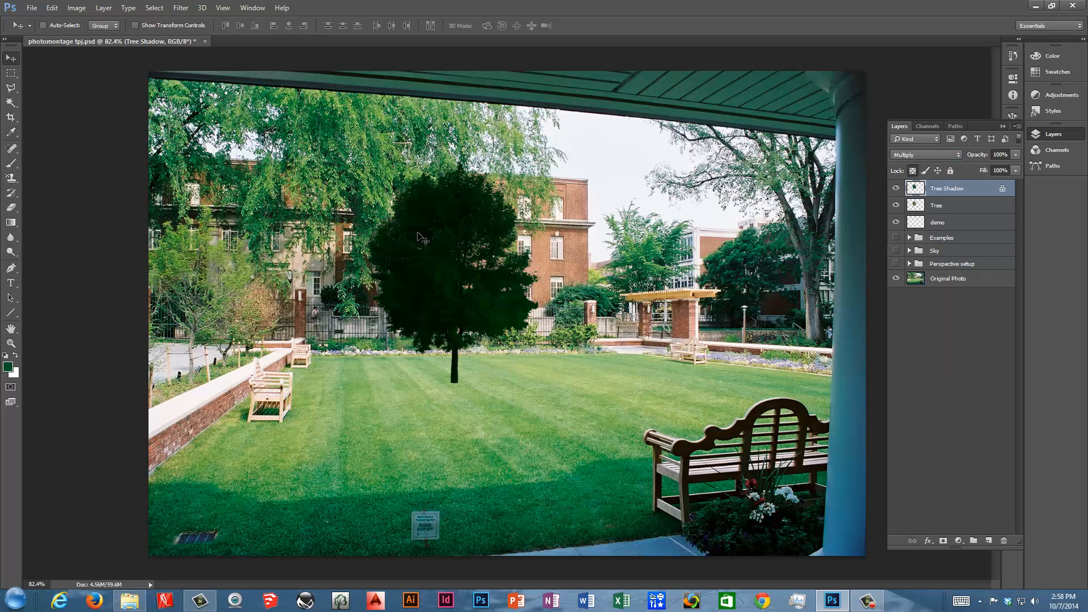
mouse_move(419, 233)
left_mouse_down()
mouse_move(543, 241)
mouse_move(434, 233)
mouse_move(424, 244)
left_mouse_up()
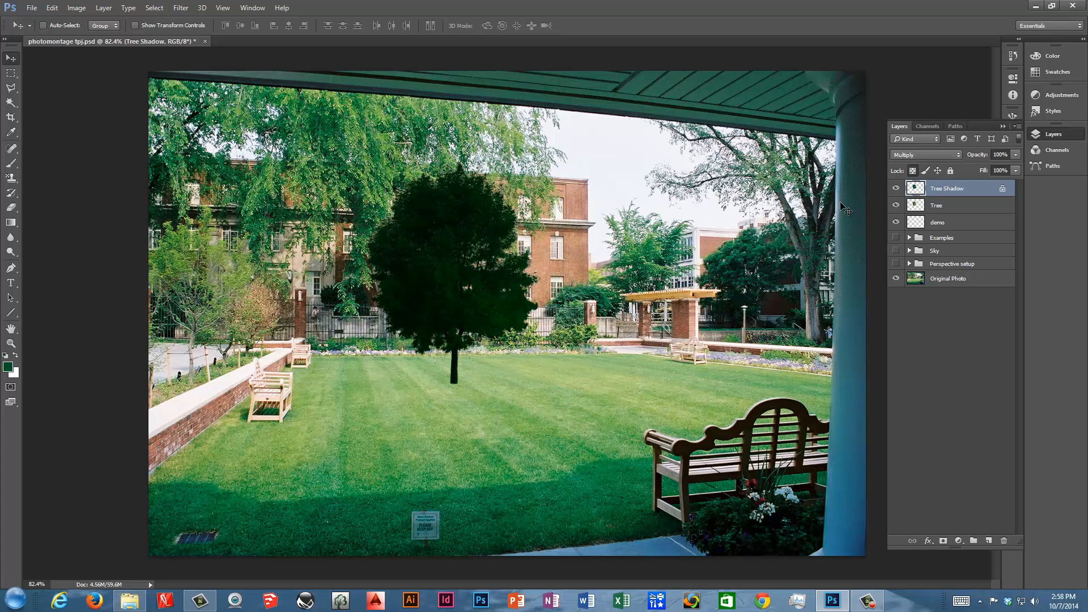
left_click(1015, 170)
left_click_drag(1001, 168, 996, 167)
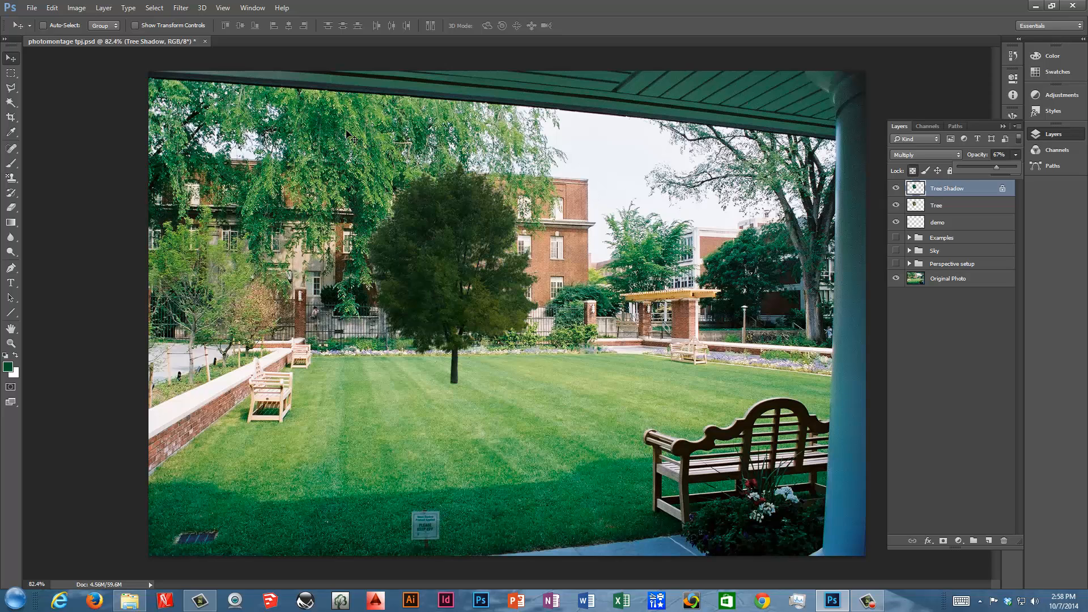
Free-transform the shadow, squashing it down flat onto the lawn at the tree's base.
left_click(55, 10)
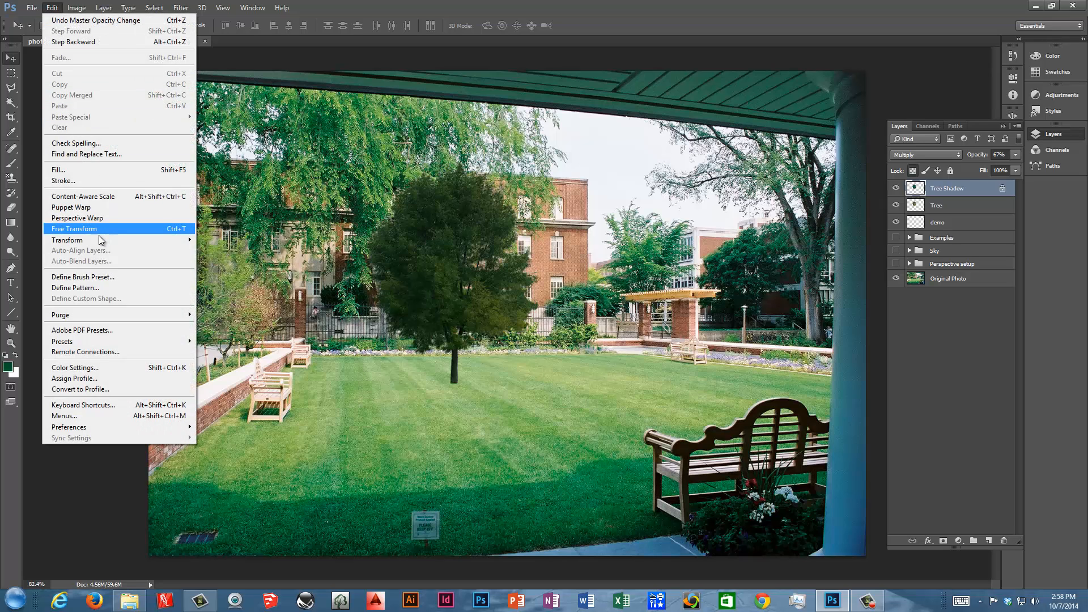
mouse_move(102, 240)
left_click(236, 275)
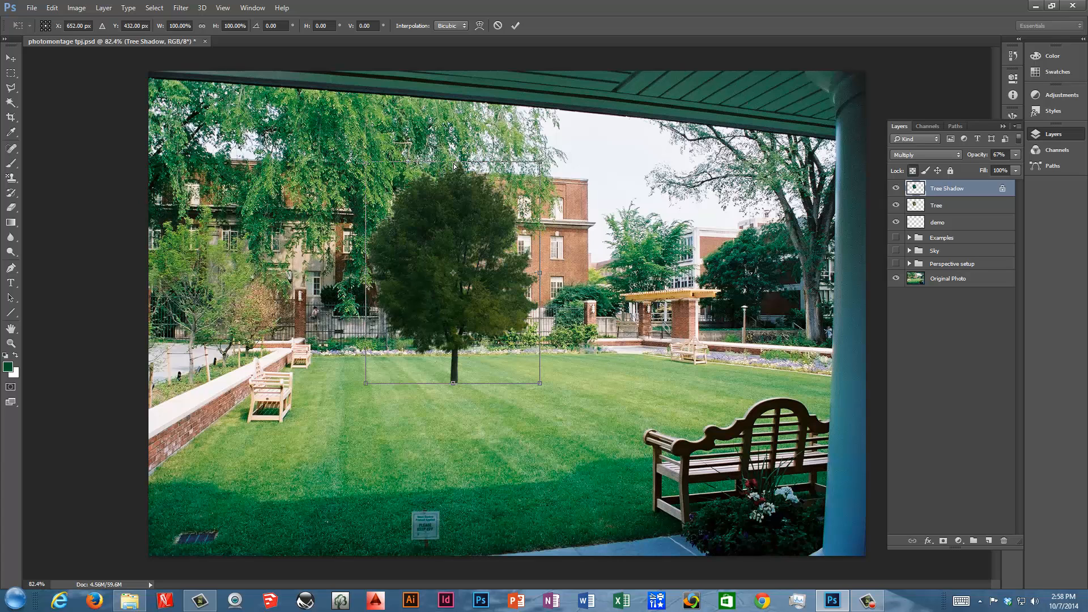
left_click_drag(454, 166, 436, 378)
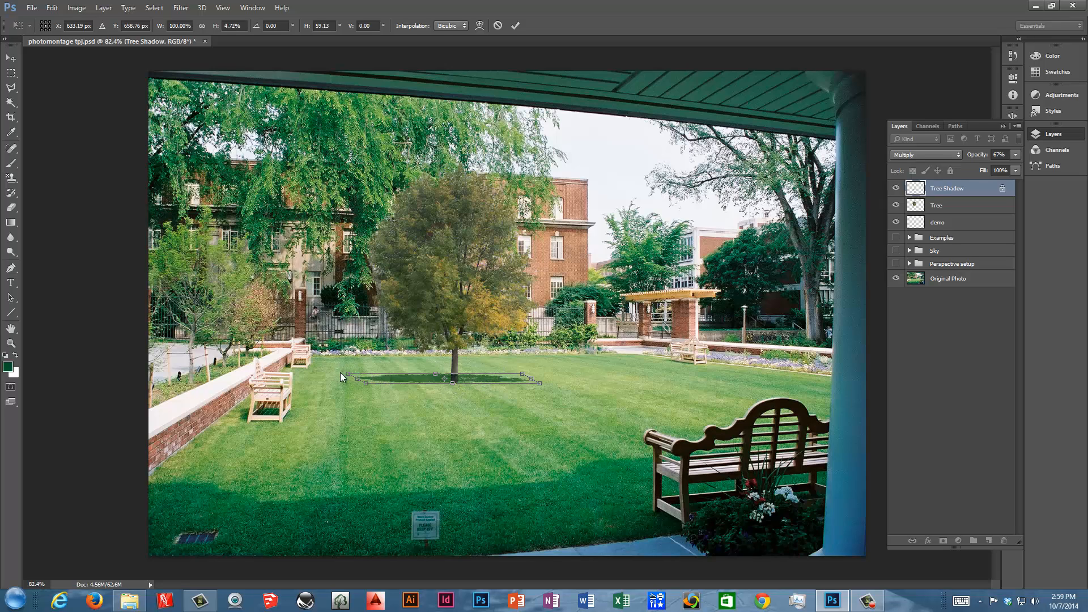
Adjust the flattened shadow's side handles and corners to fit the trunk, then commit the transform.
left_click_drag(352, 373, 361, 377)
left_click_drag(522, 373, 513, 377)
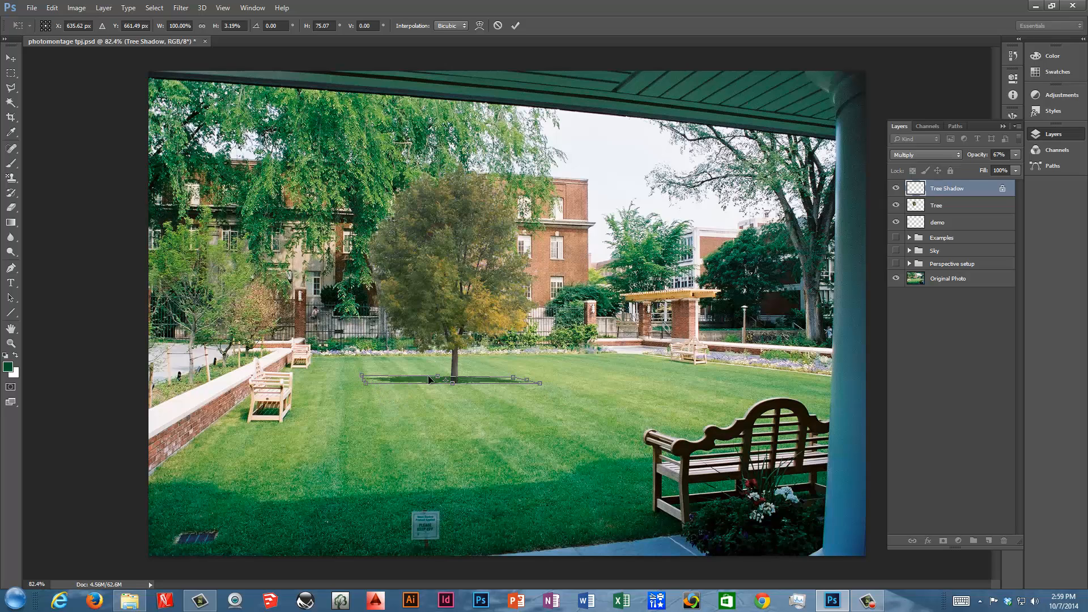
left_click_drag(437, 380, 436, 379)
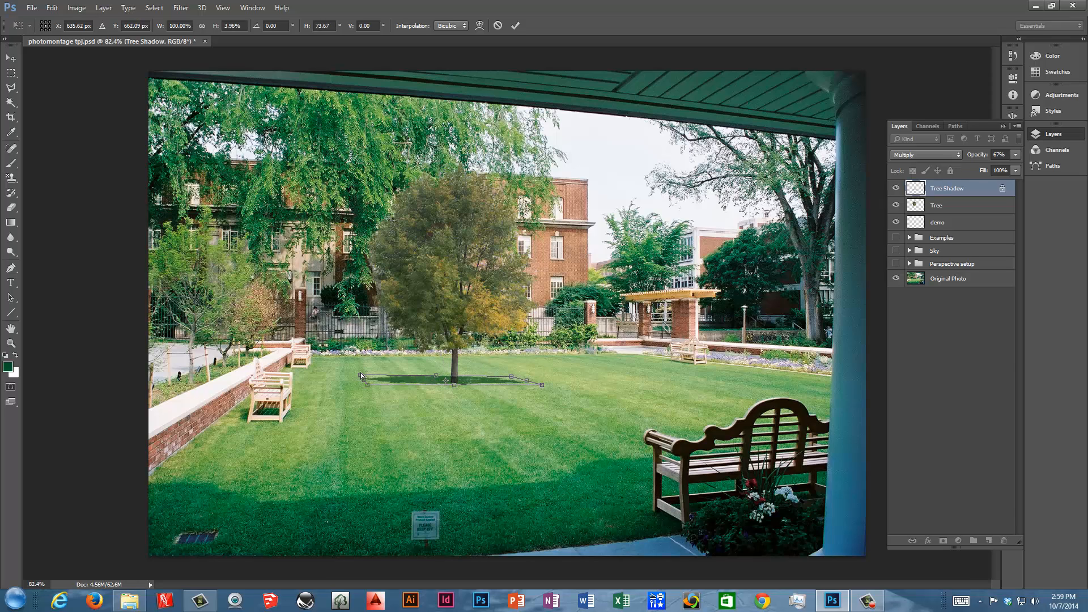
left_click_drag(362, 375, 364, 379)
left_click_drag(437, 379, 444, 379)
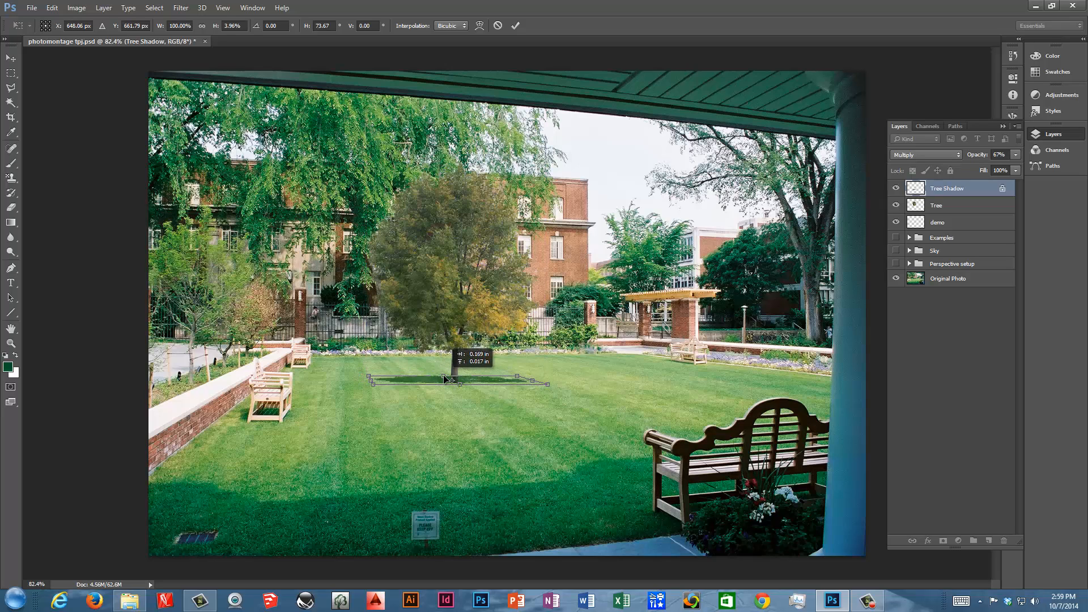
left_click_drag(517, 378, 518, 379)
left_click_drag(516, 378, 509, 375)
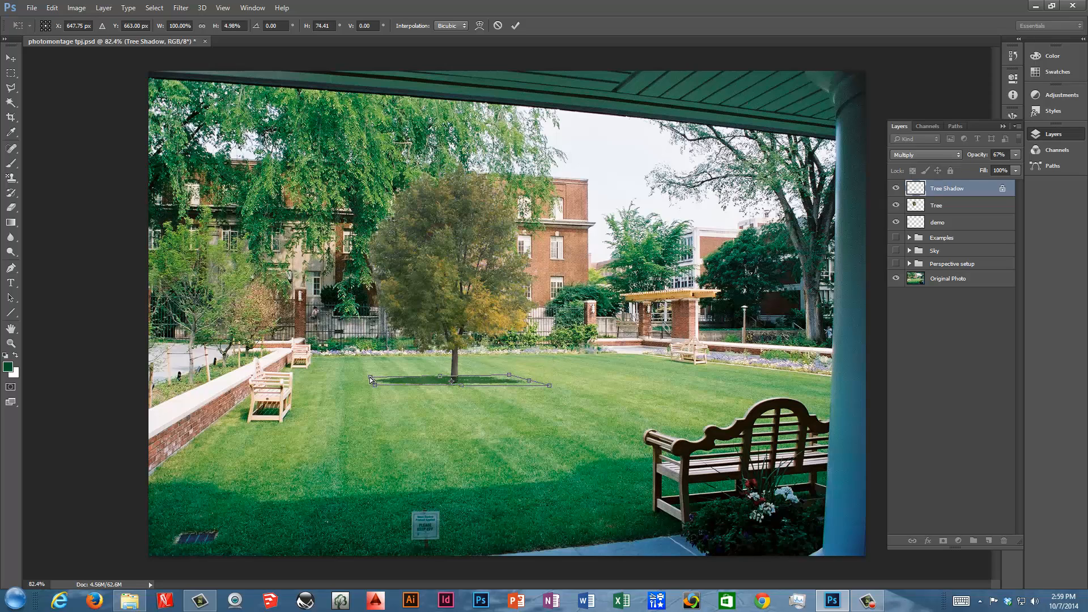
left_click_drag(370, 376, 368, 375)
left_click_drag(548, 385, 546, 385)
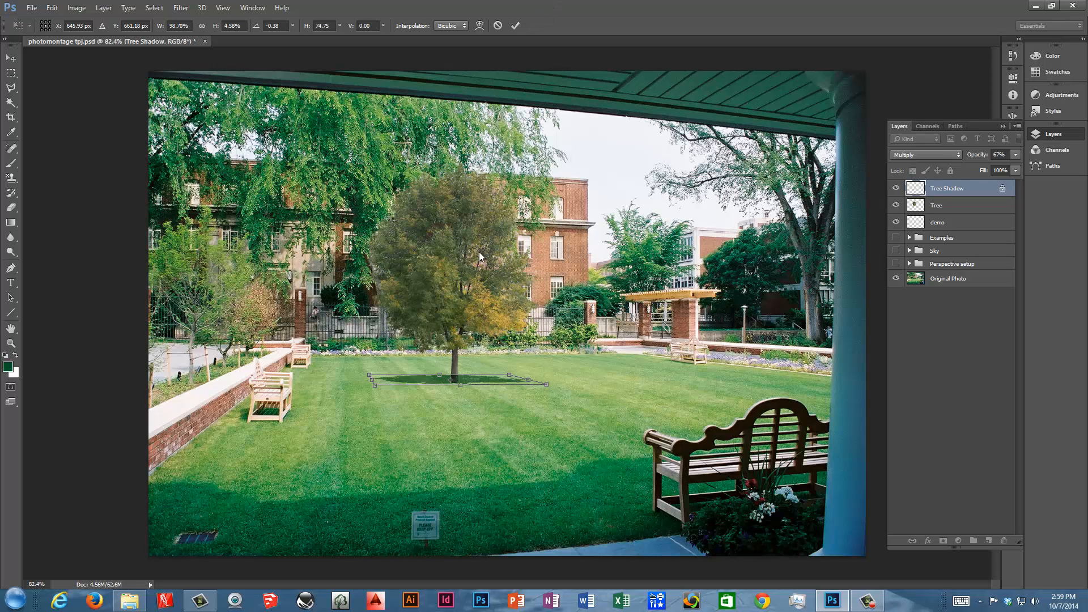
left_click(515, 26)
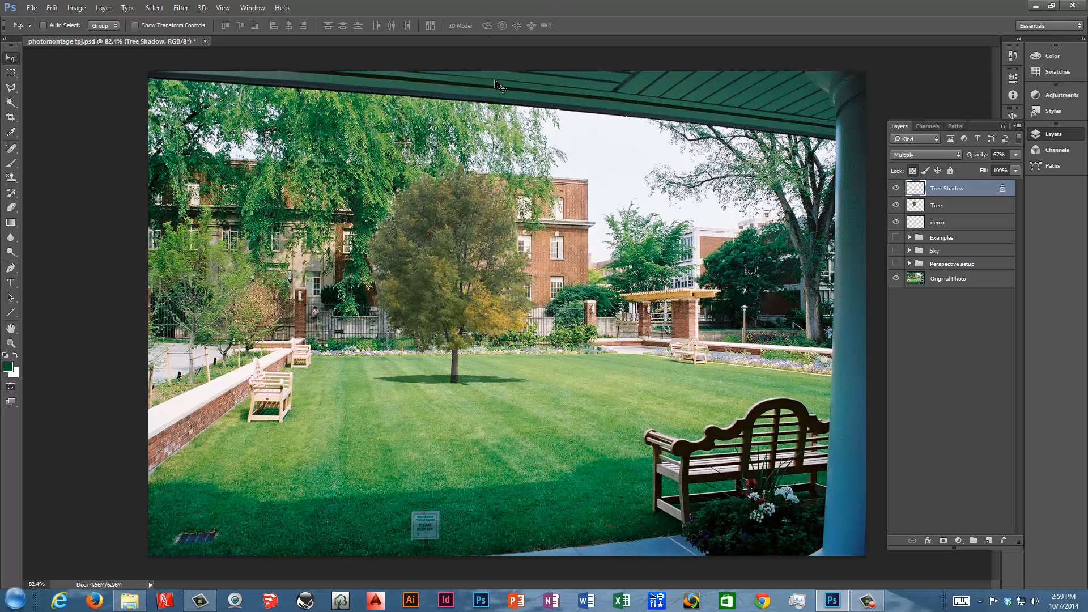
Nudge the shadow into place and move the Tree Shadow layer below the Tree layer.
left_click_drag(471, 387, 457, 382)
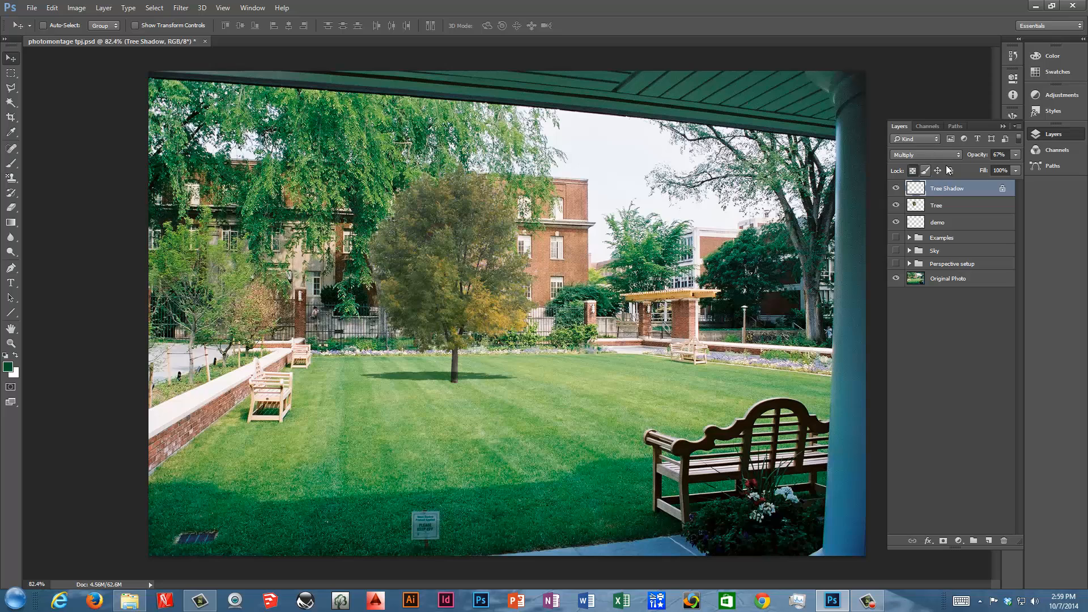
left_click_drag(956, 190, 957, 213)
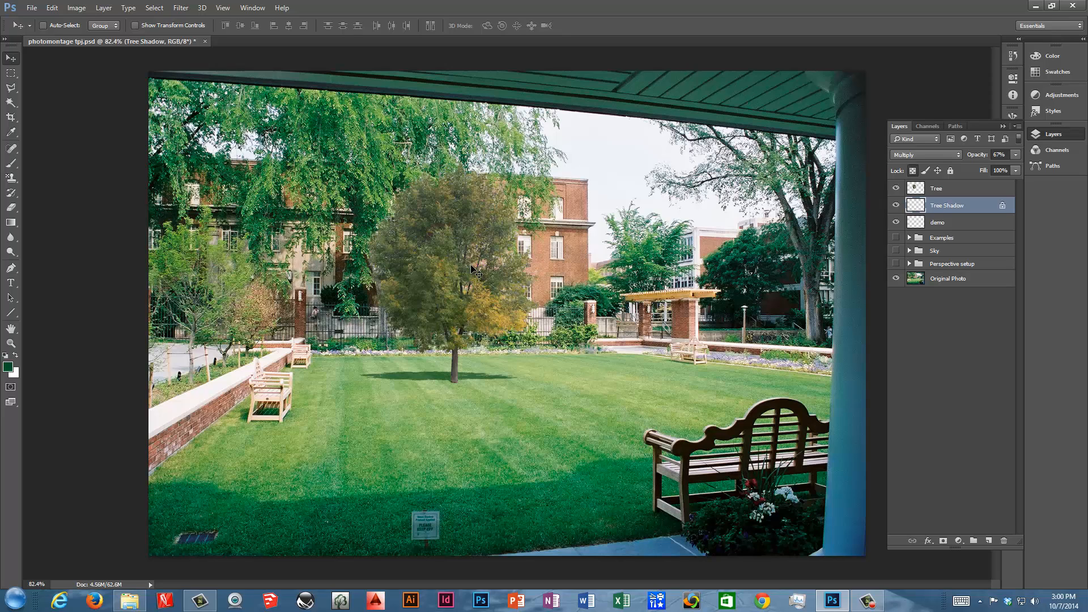
Lower the Tree Shadow layer's opacity to 50%.
left_click(1016, 155)
left_click_drag(998, 166, 993, 166)
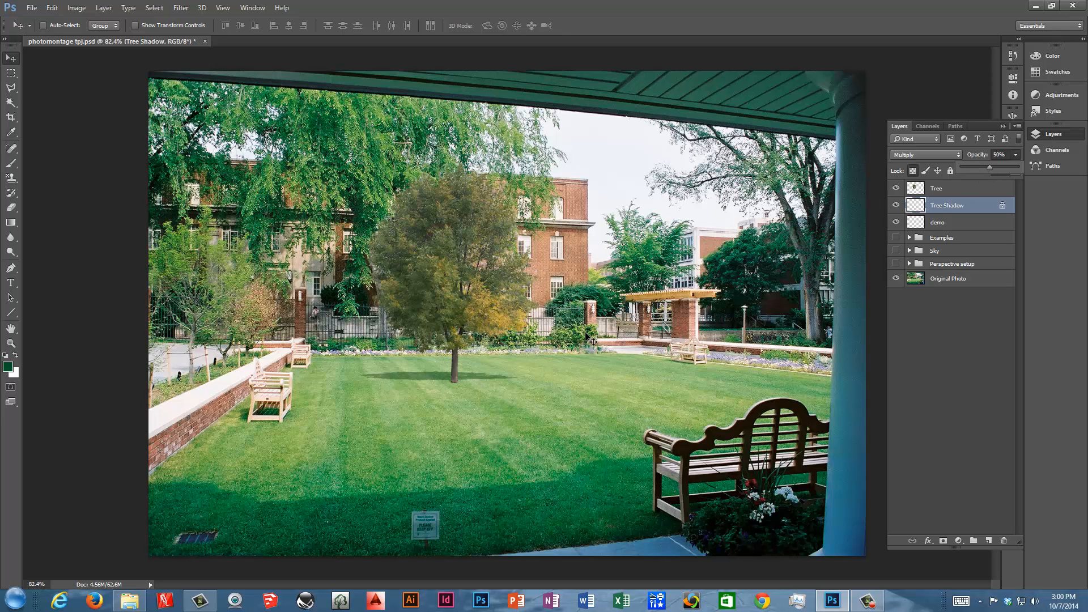
left_click(575, 303)
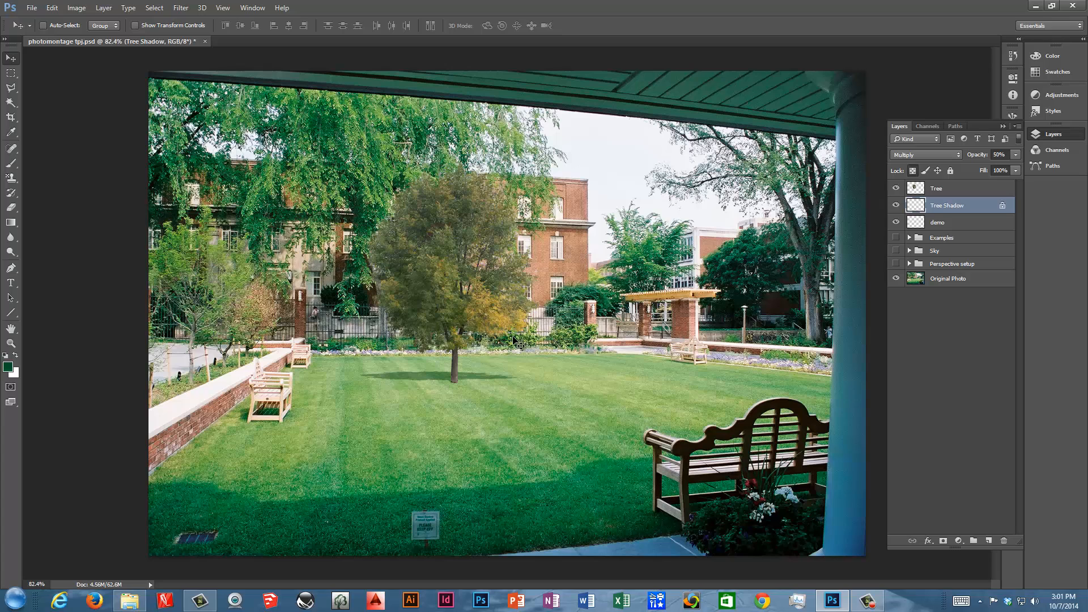
Preview a Gaussian Blur of 14.1 pixels on the shadow and cancel it.
left_click(181, 9)
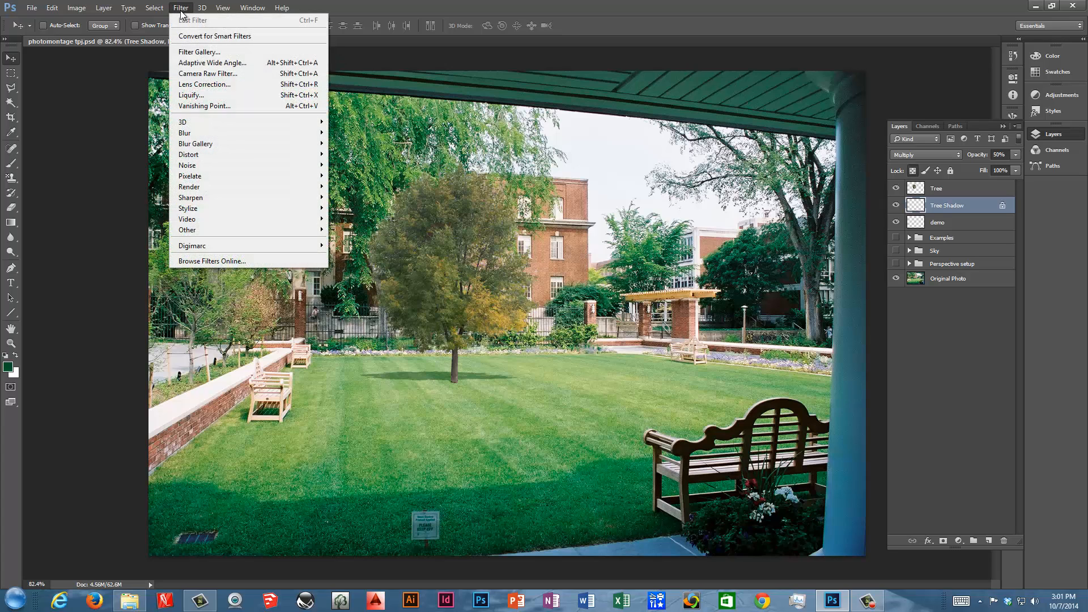
mouse_move(209, 134)
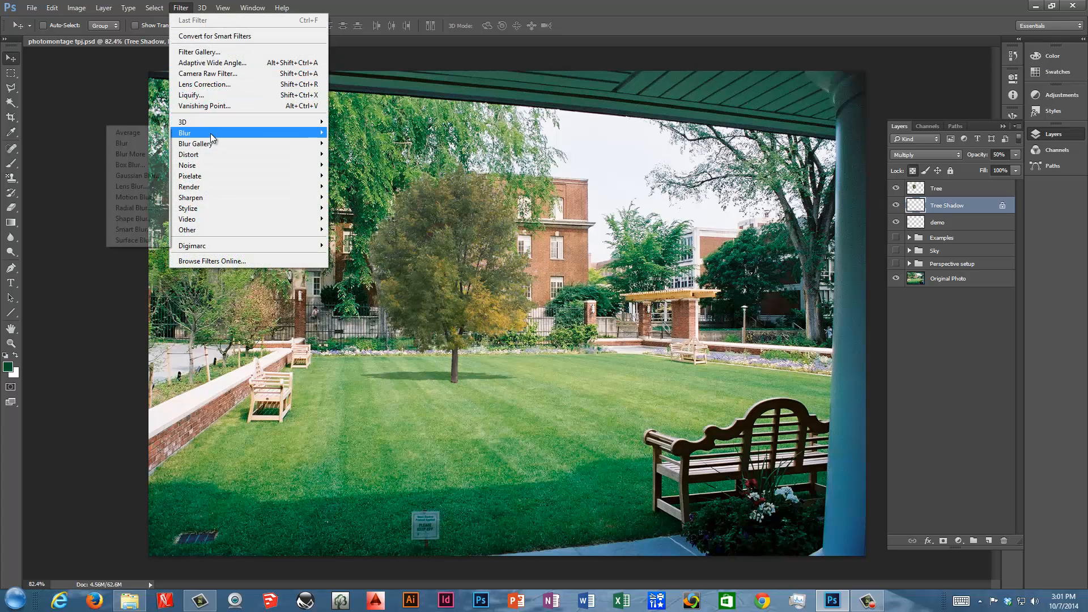
left_click(163, 176)
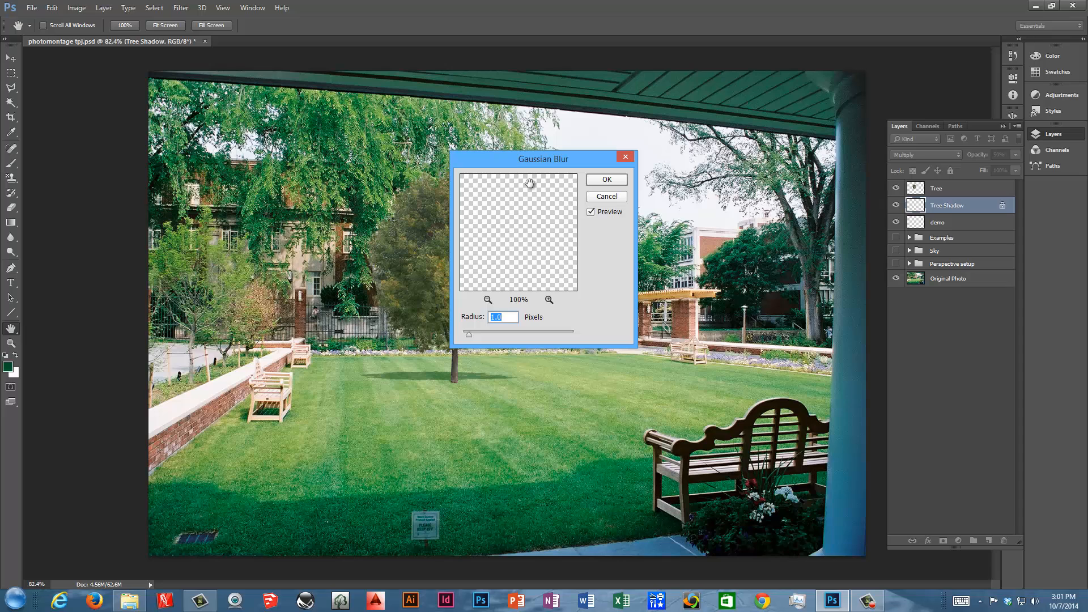
left_click_drag(591, 153, 672, 139)
left_click(575, 284)
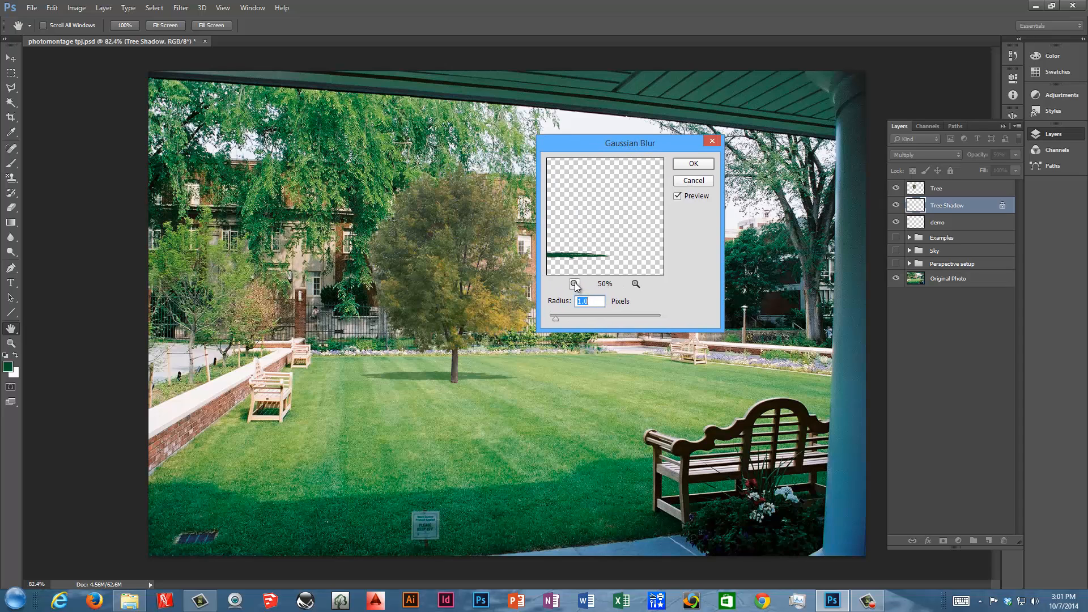
left_click_drag(574, 260, 476, 185)
left_click(635, 284)
left_click(635, 284)
left_click(635, 284)
left_click(635, 284)
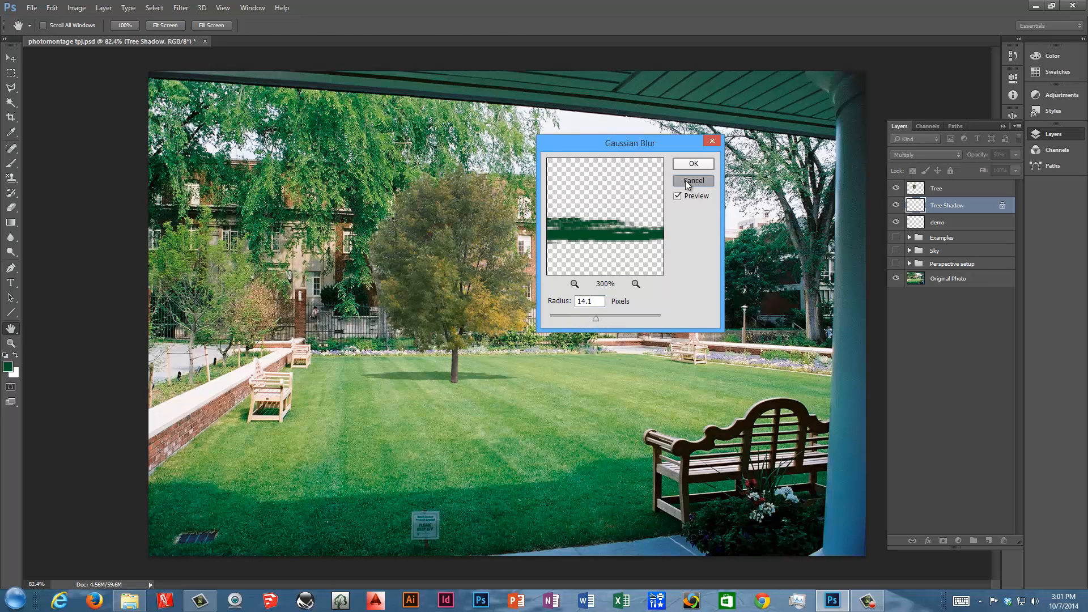
left_click(692, 164)
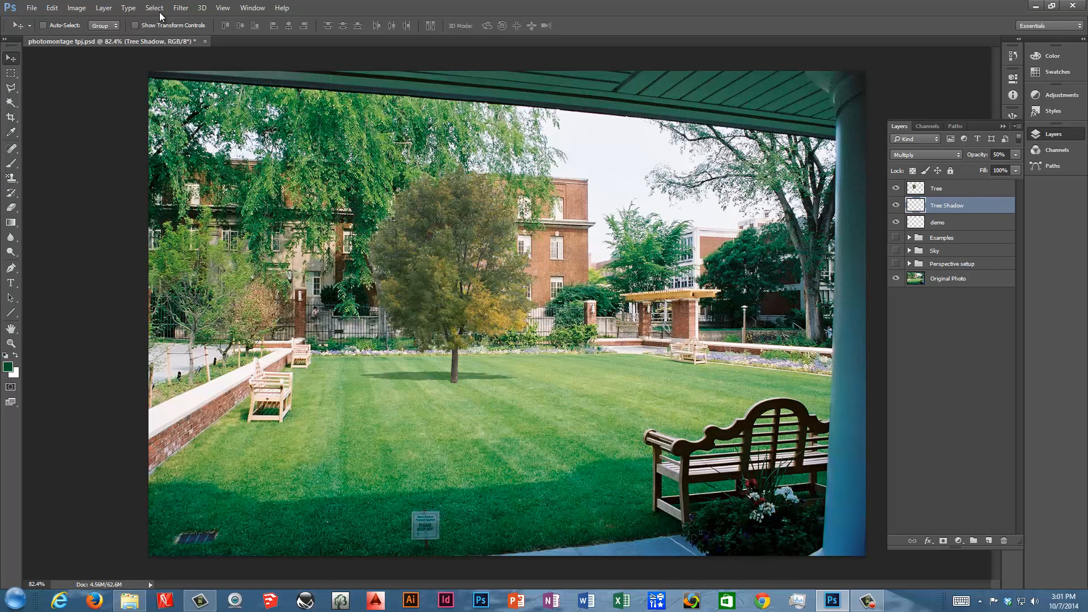
Apply a slight Gaussian Blur to the Tree Shadow layer to soften the shadow's edges.
left_click(178, 7)
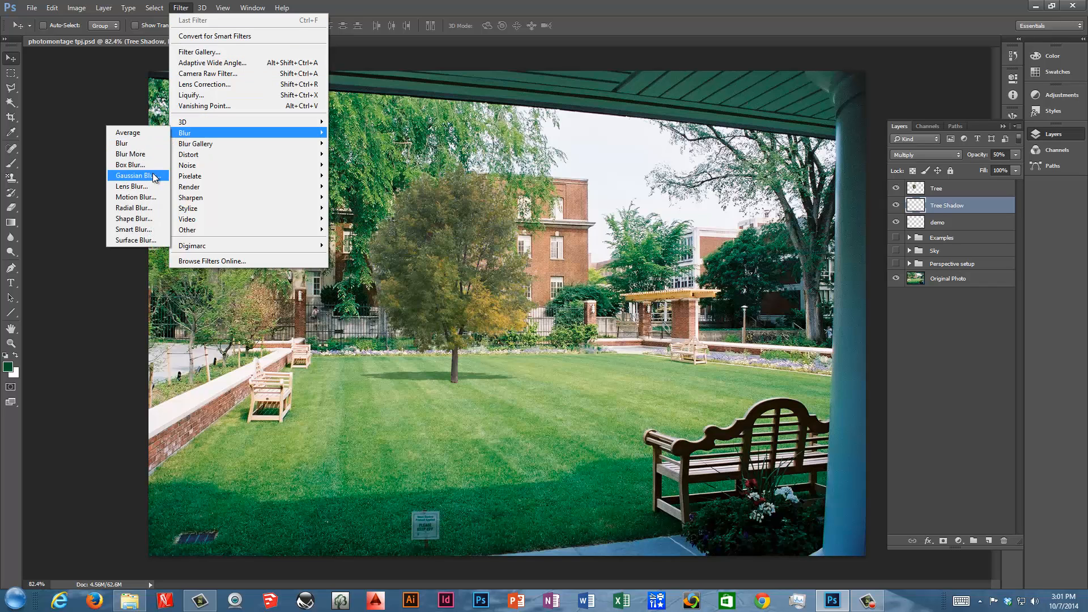
left_click(136, 175)
left_click_drag(601, 257, 639, 244)
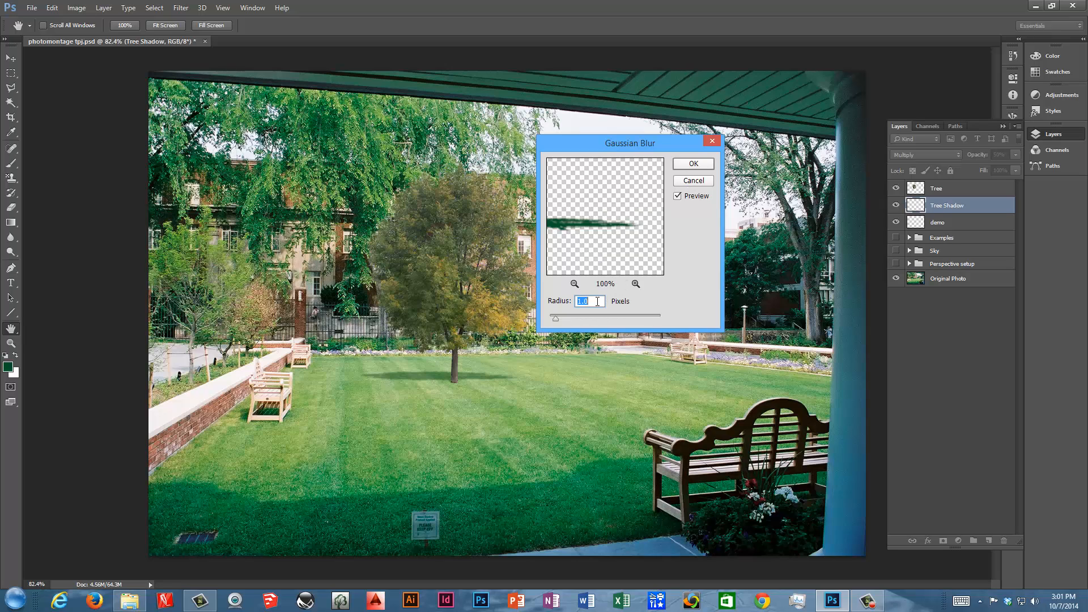
left_click(635, 283)
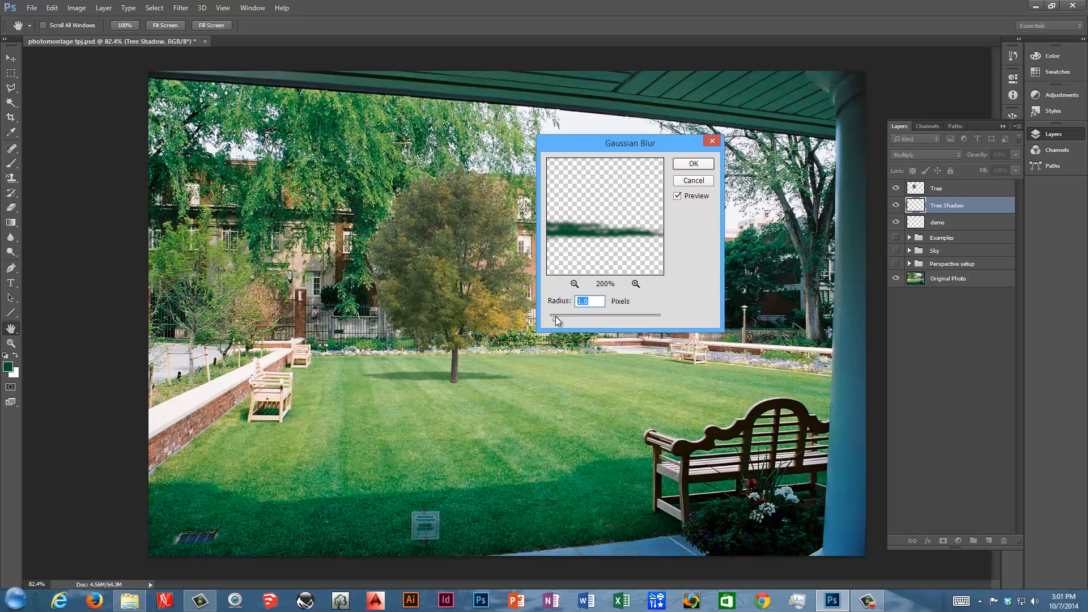
left_click_drag(555, 317, 554, 318)
left_click(694, 164)
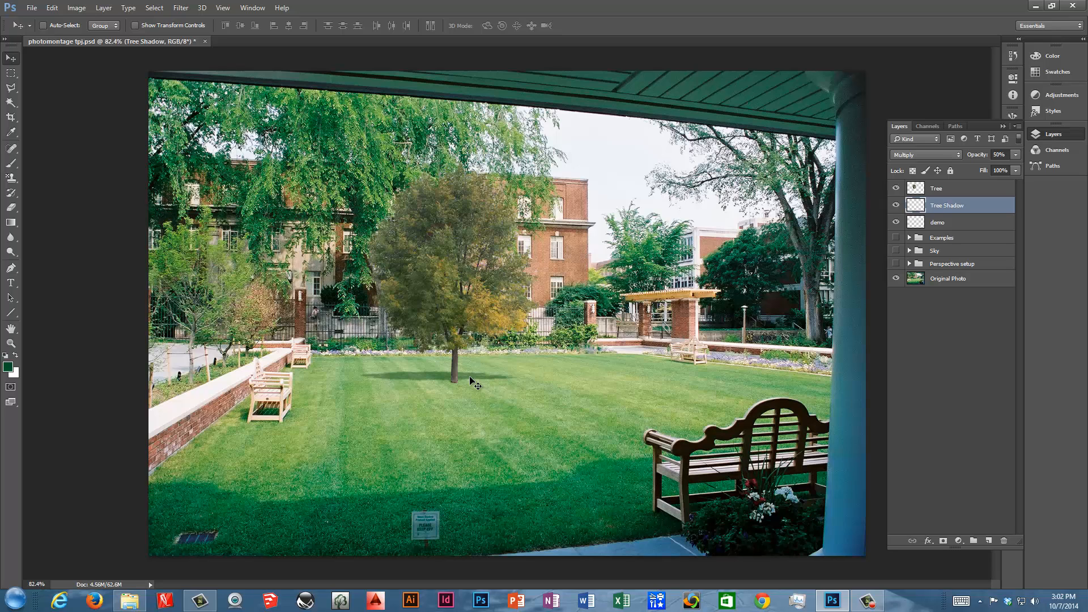
Lasso the shadow's far end and colorize it with Hue/Saturation at hue 18 and lightness +14, then deselect.
left_click(913, 189)
left_click(914, 206)
left_click(10, 88)
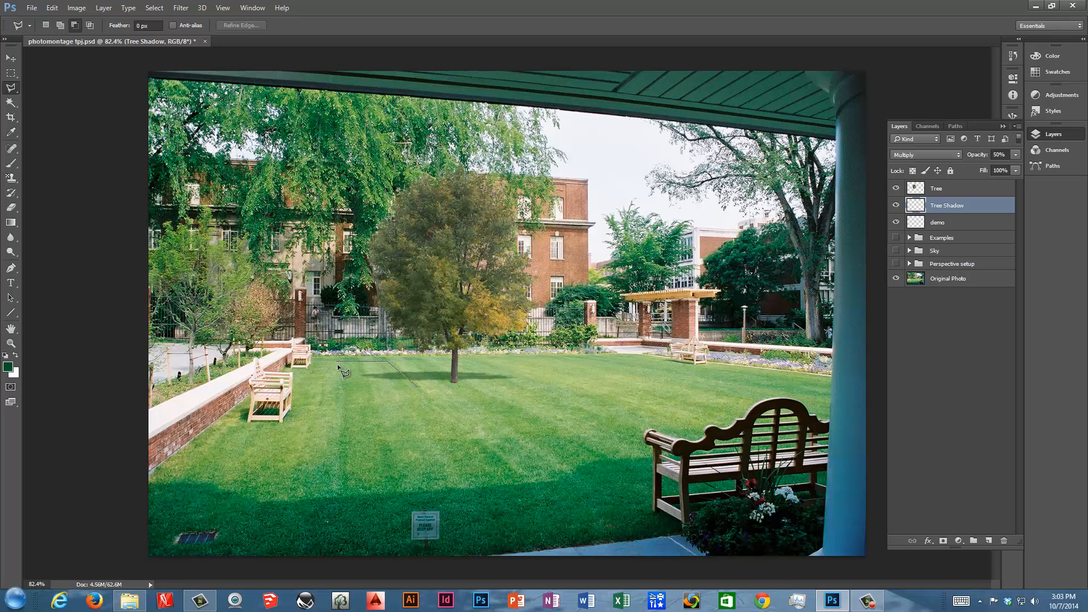
double_click(325, 388)
left_click(88, 8)
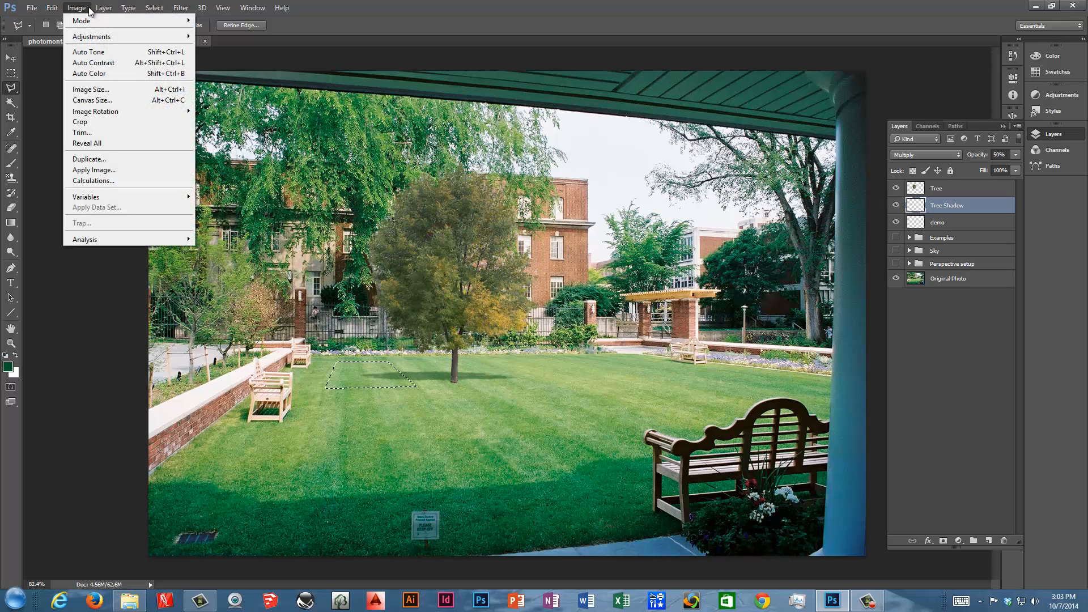
mouse_move(99, 38)
left_click(235, 95)
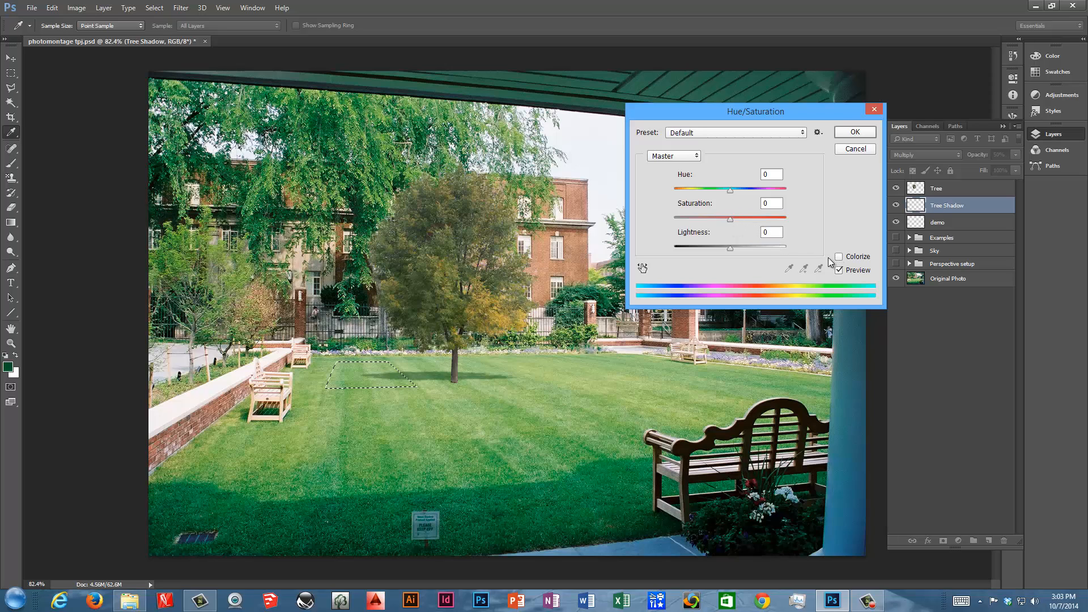
left_click_drag(730, 218, 678, 228)
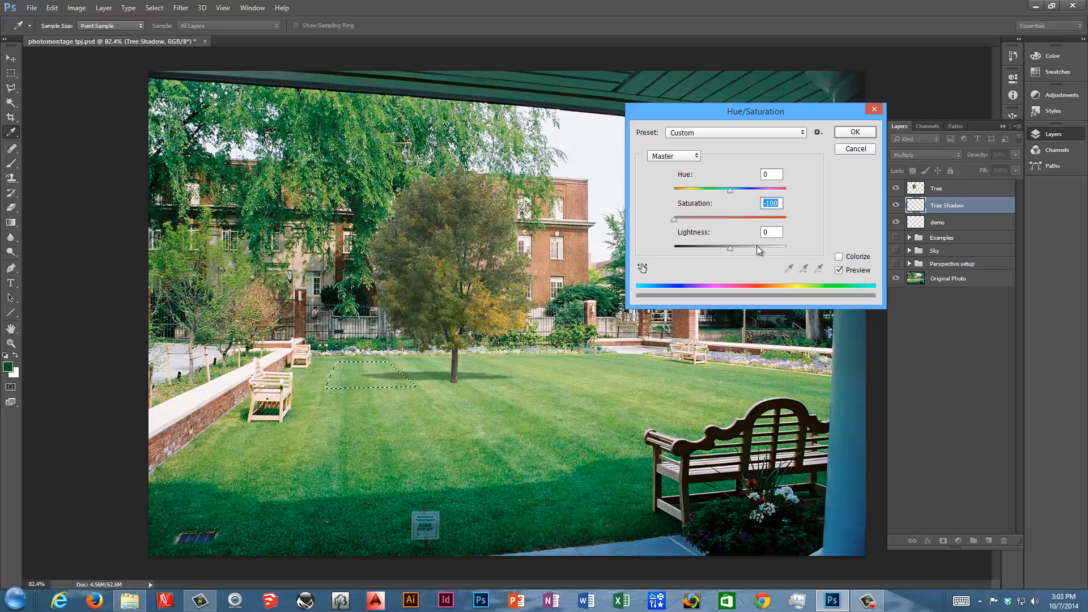
left_click(839, 256)
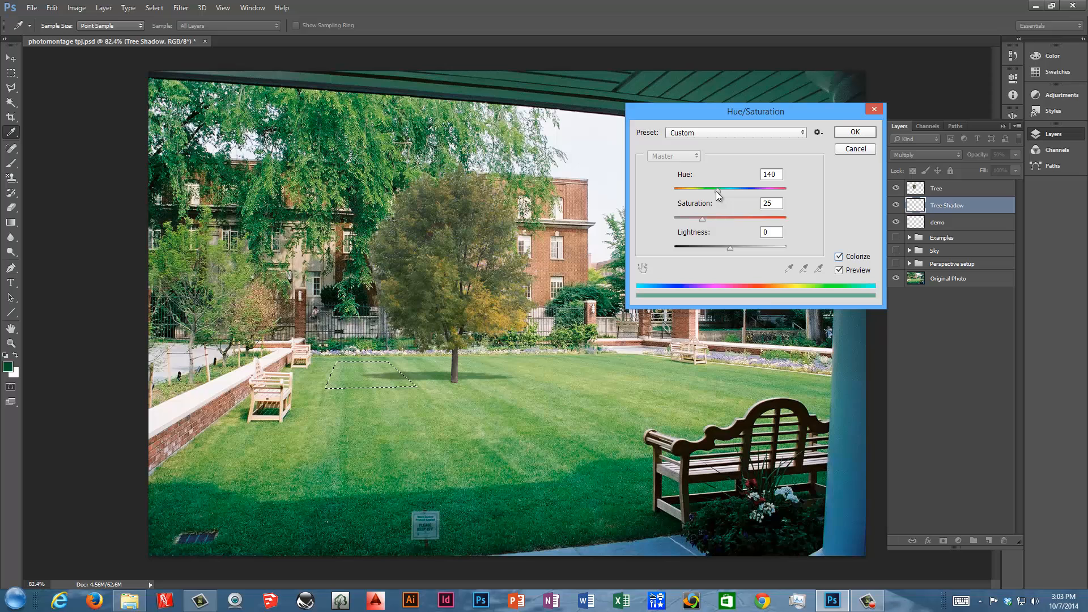
left_click_drag(716, 192, 682, 204)
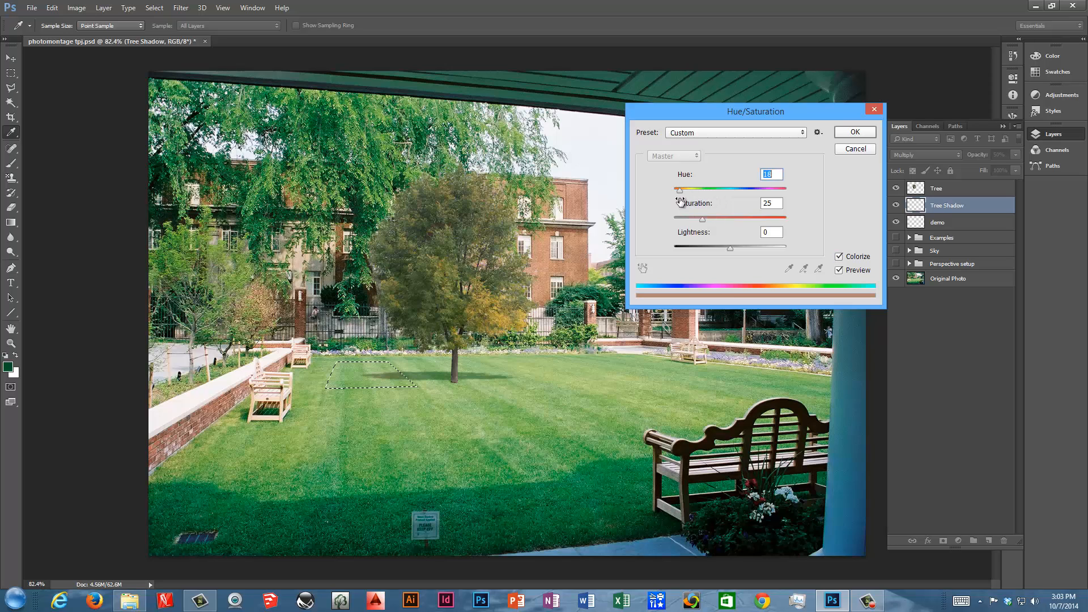
left_click_drag(731, 252, 678, 220)
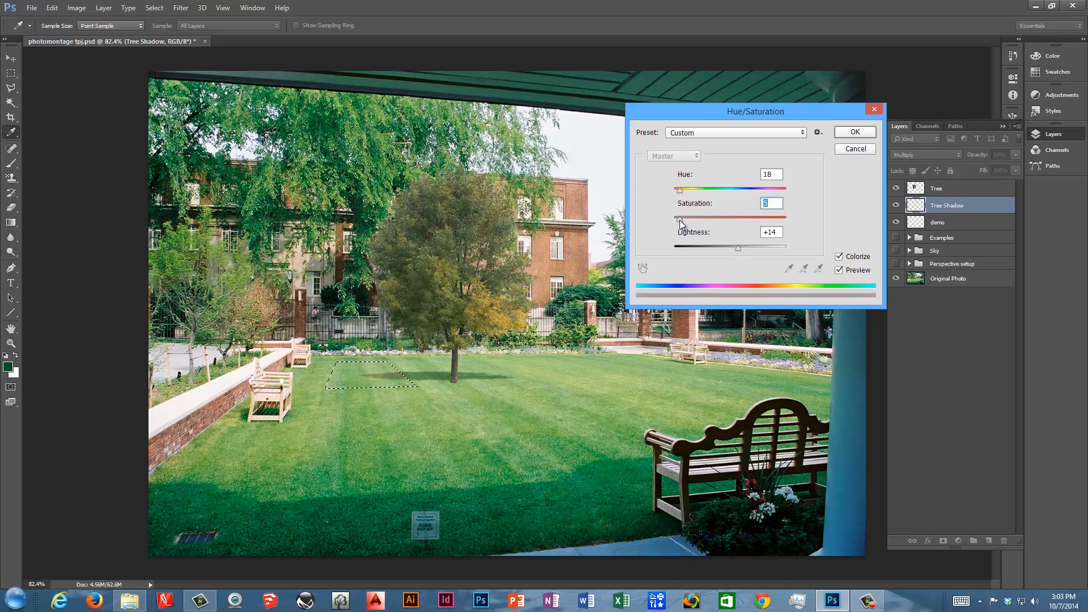
left_click(855, 132)
key("ctrl+d")
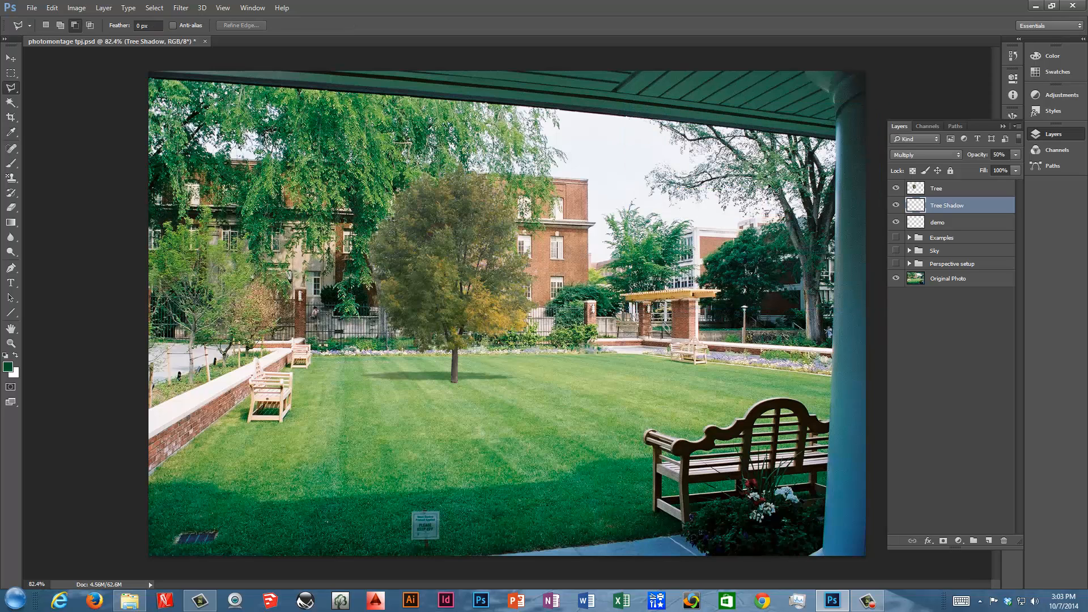